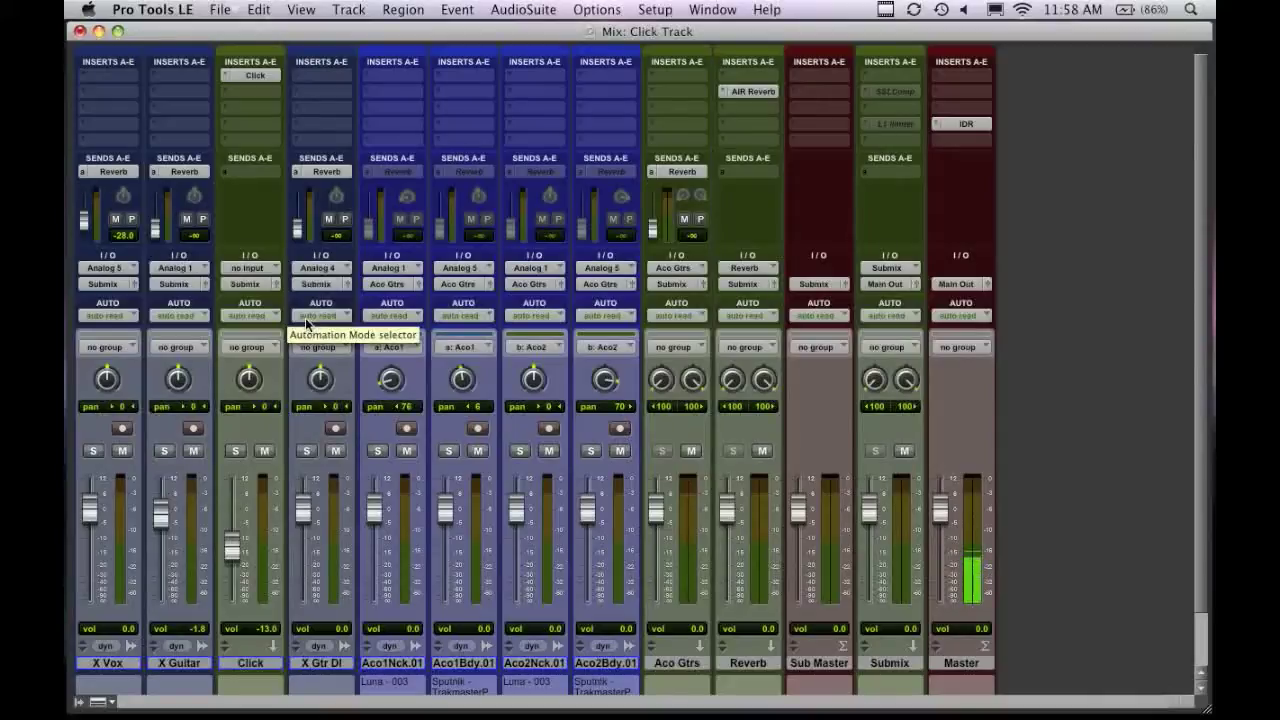
# Delete the old Click track and add a new mono instrument track after X Guitar.
pyautogui.rightClick(266, 676)
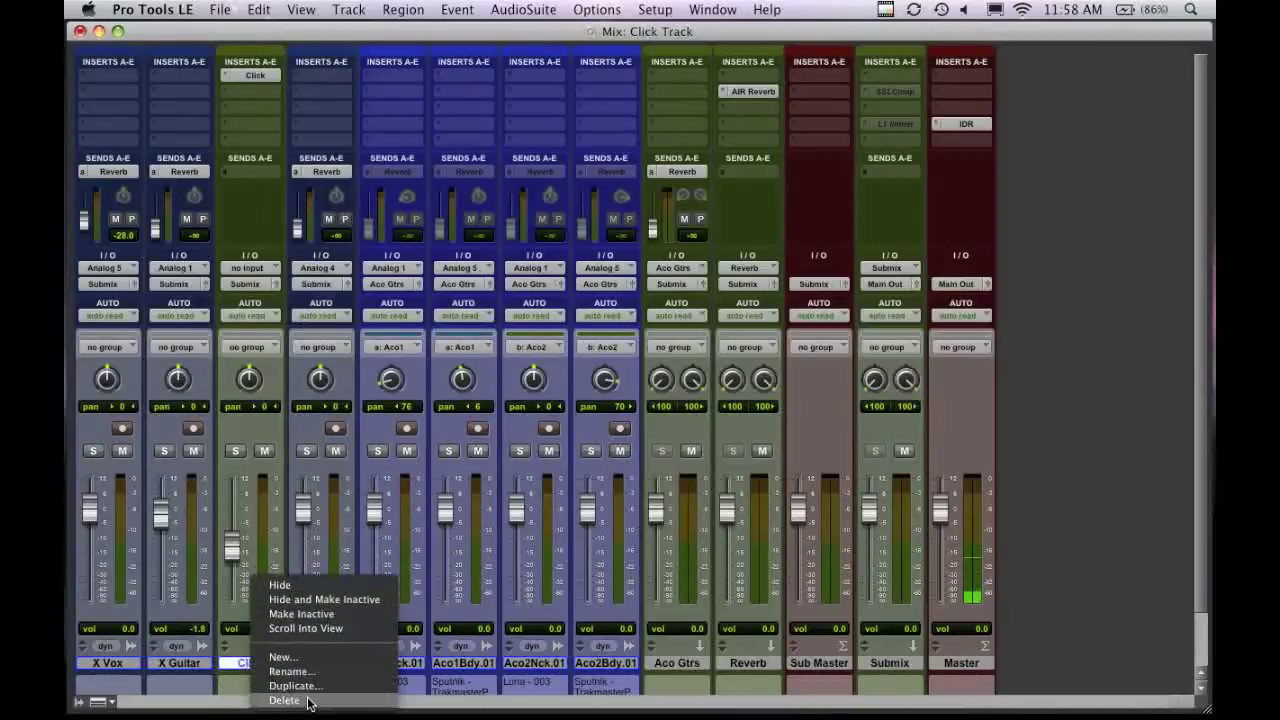
pyautogui.click(290, 700)
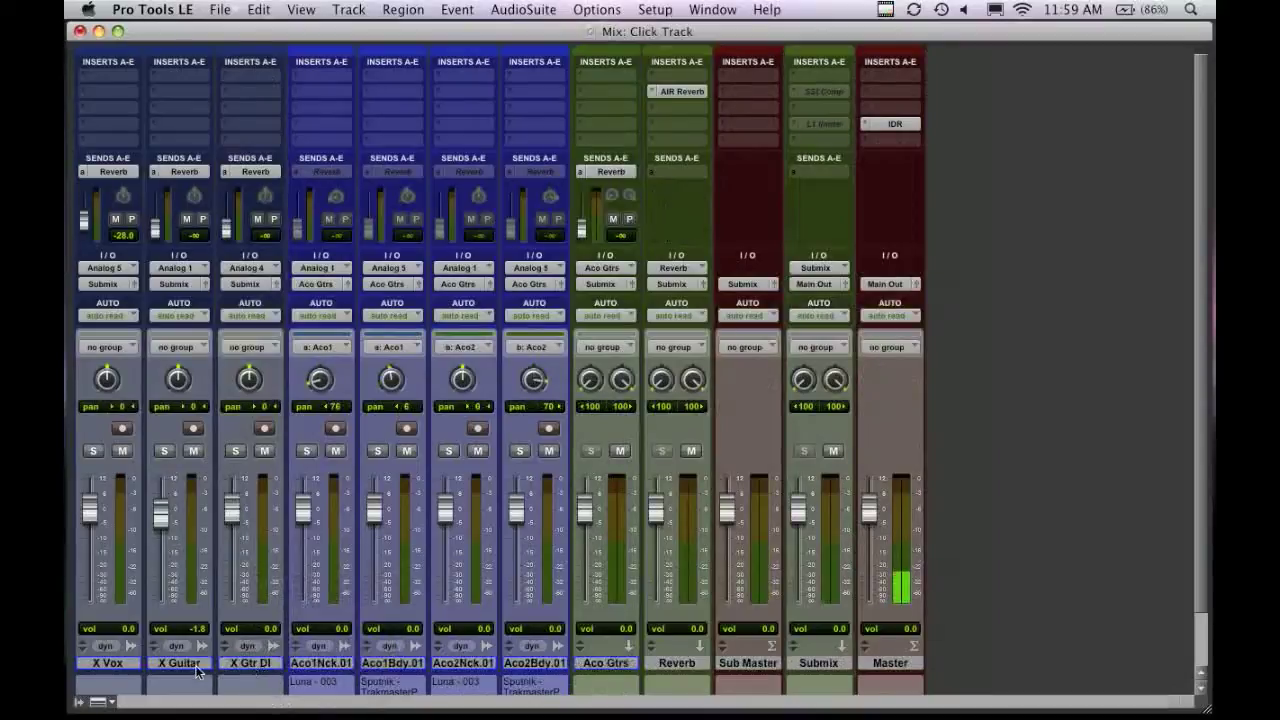
pyautogui.click(195, 664)
pyautogui.press('super+shift+n')
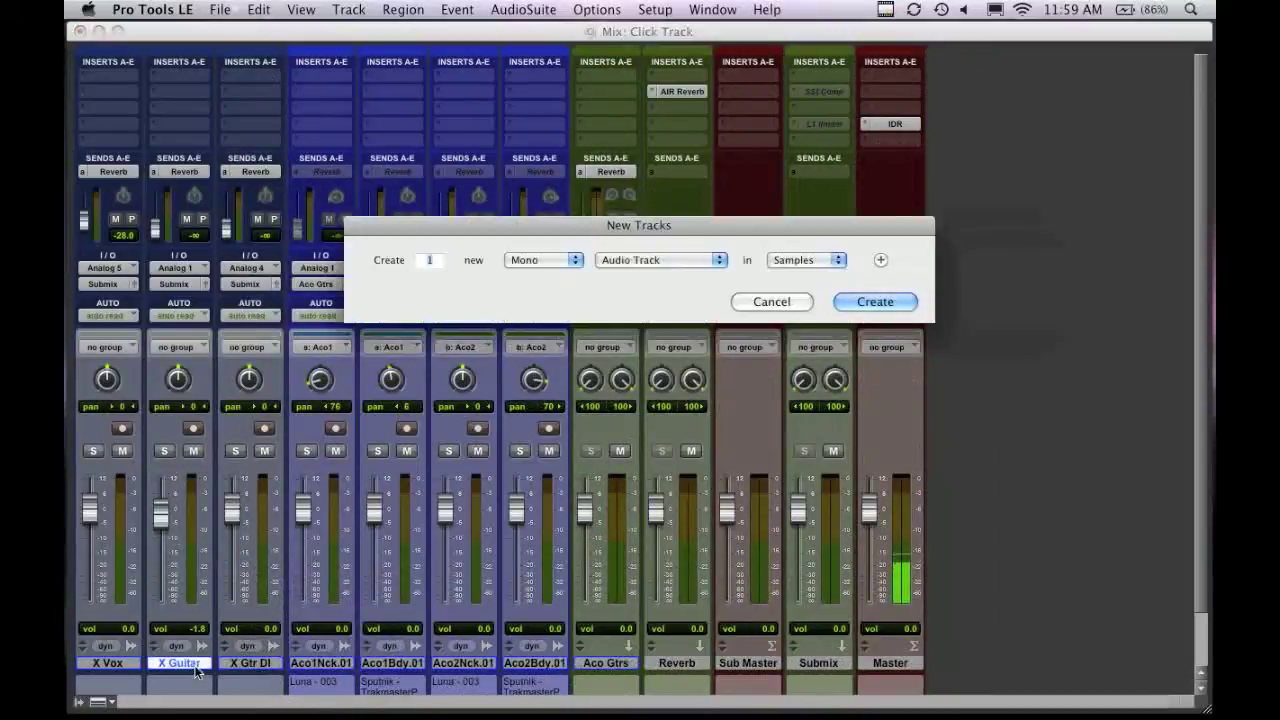
pyautogui.press('super+Down')
pyautogui.press('super+Down')
pyautogui.press('super+Down')
pyautogui.press('super+Down')
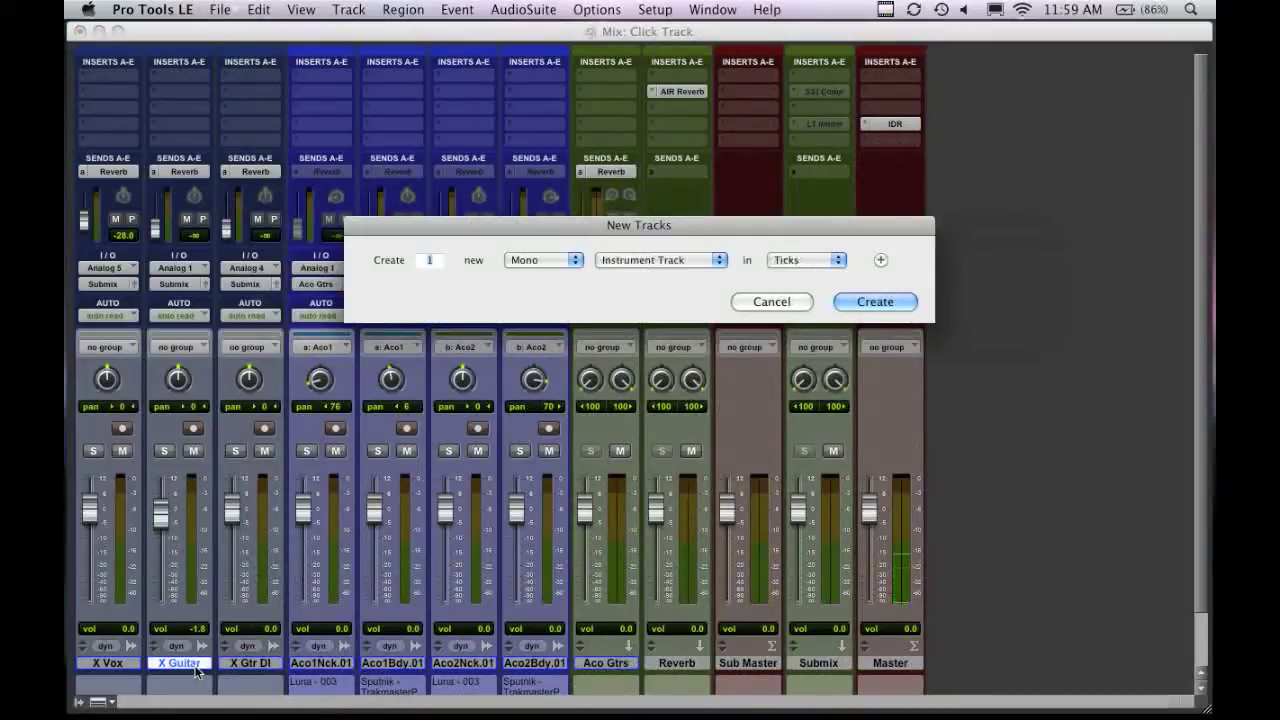
pyautogui.press('Return')
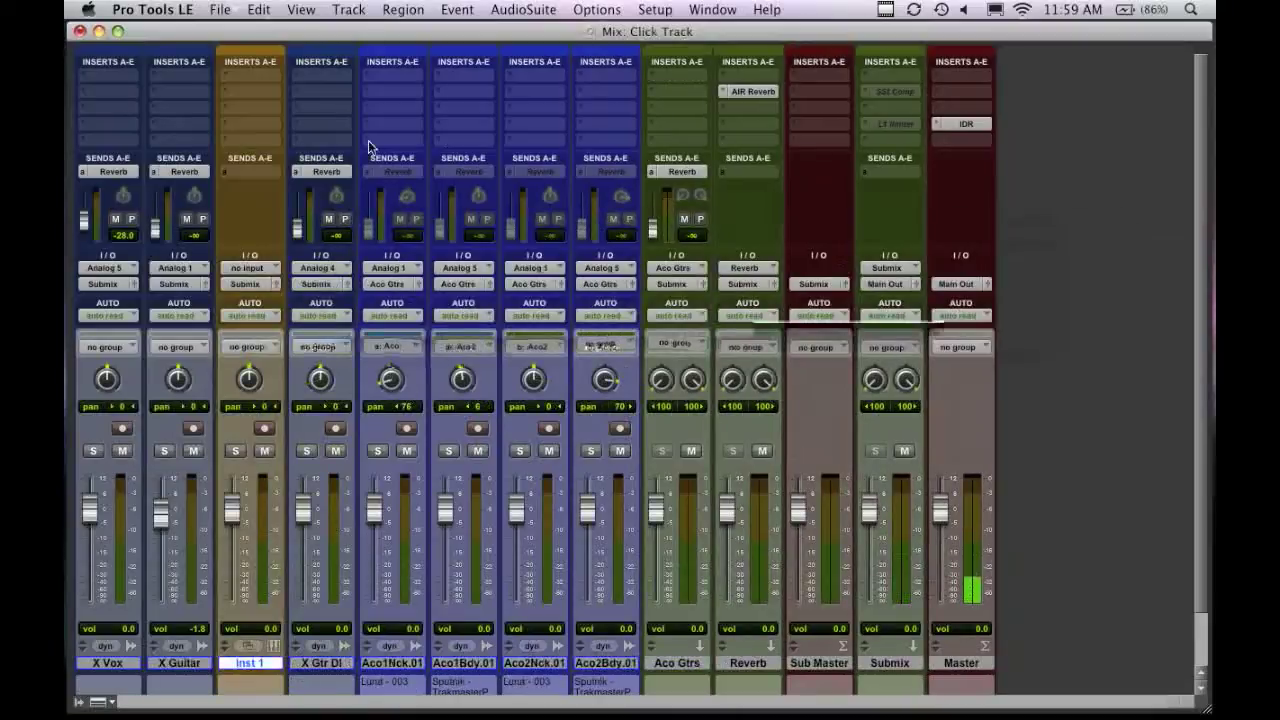
# Rename the new Inst 1 track to 'Click'.
pyautogui.doubleClick(263, 662)
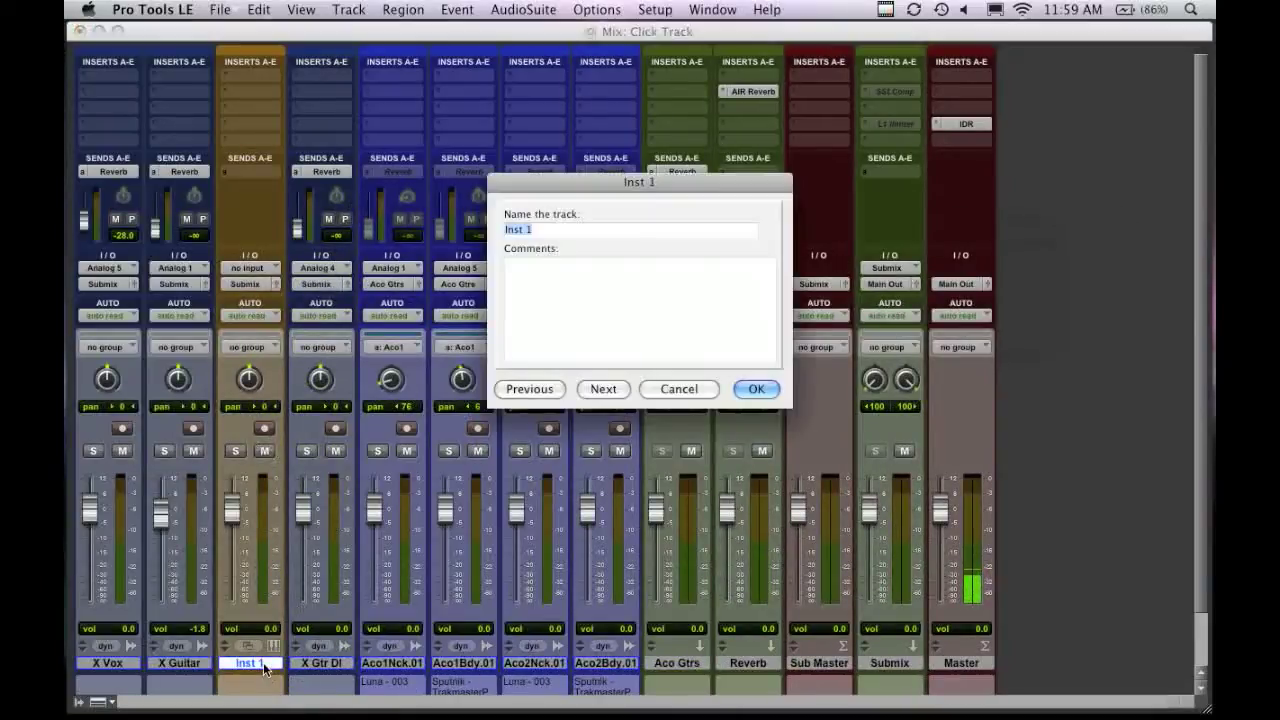
pyautogui.write('Click')
pyautogui.press('Return')
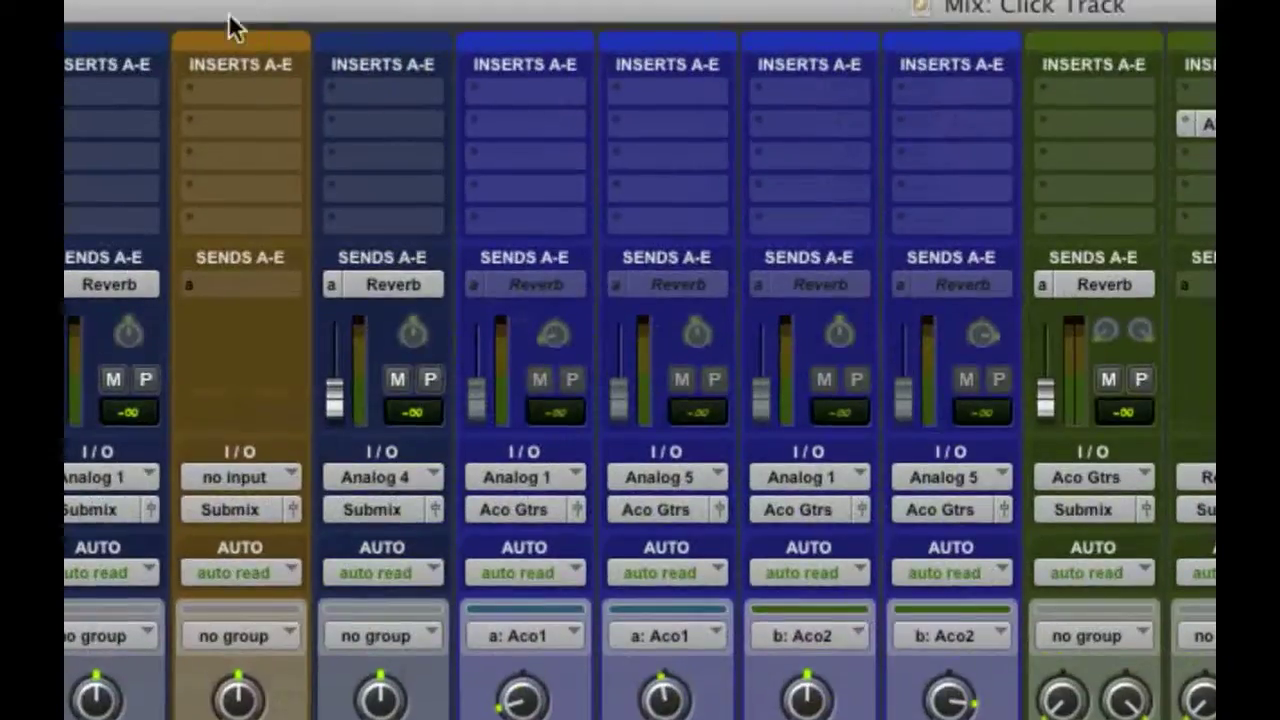
# Insert the Xpand2 instrument plug-in on the Click track's first insert slot.
pyautogui.click(264, 74)
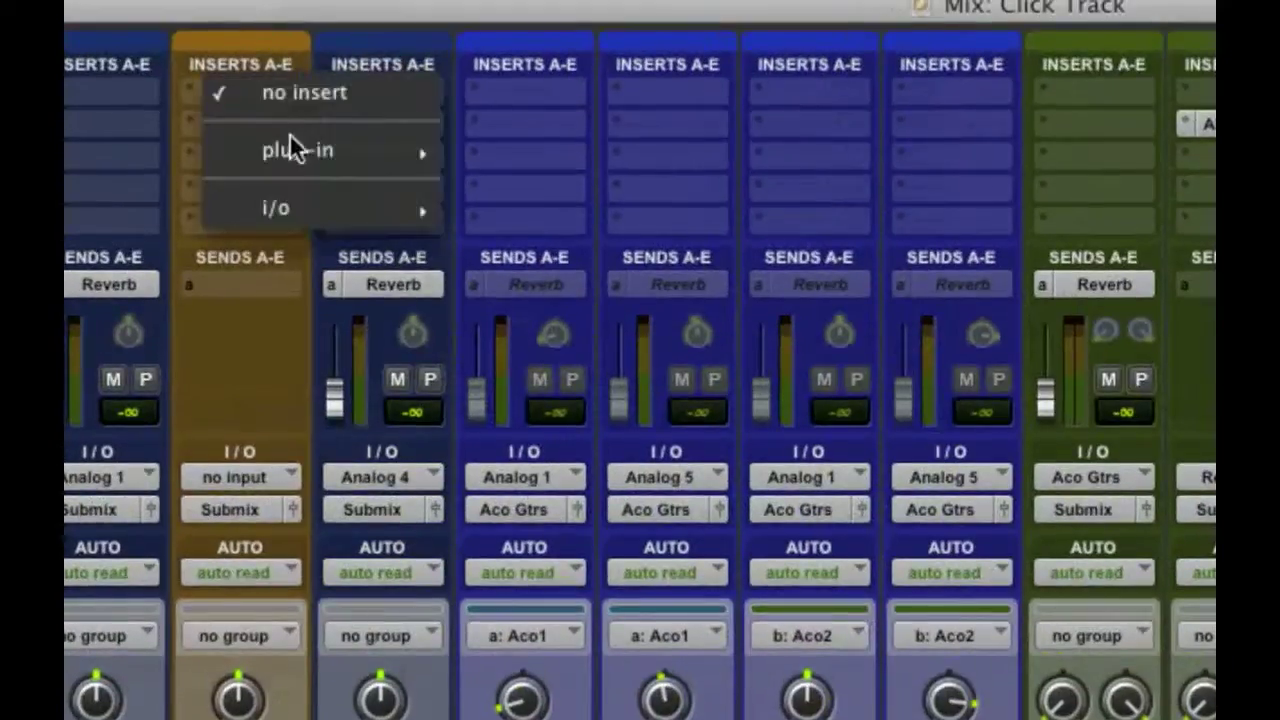
pyautogui.moveTo(291, 140)
pyautogui.moveTo(548, 465)
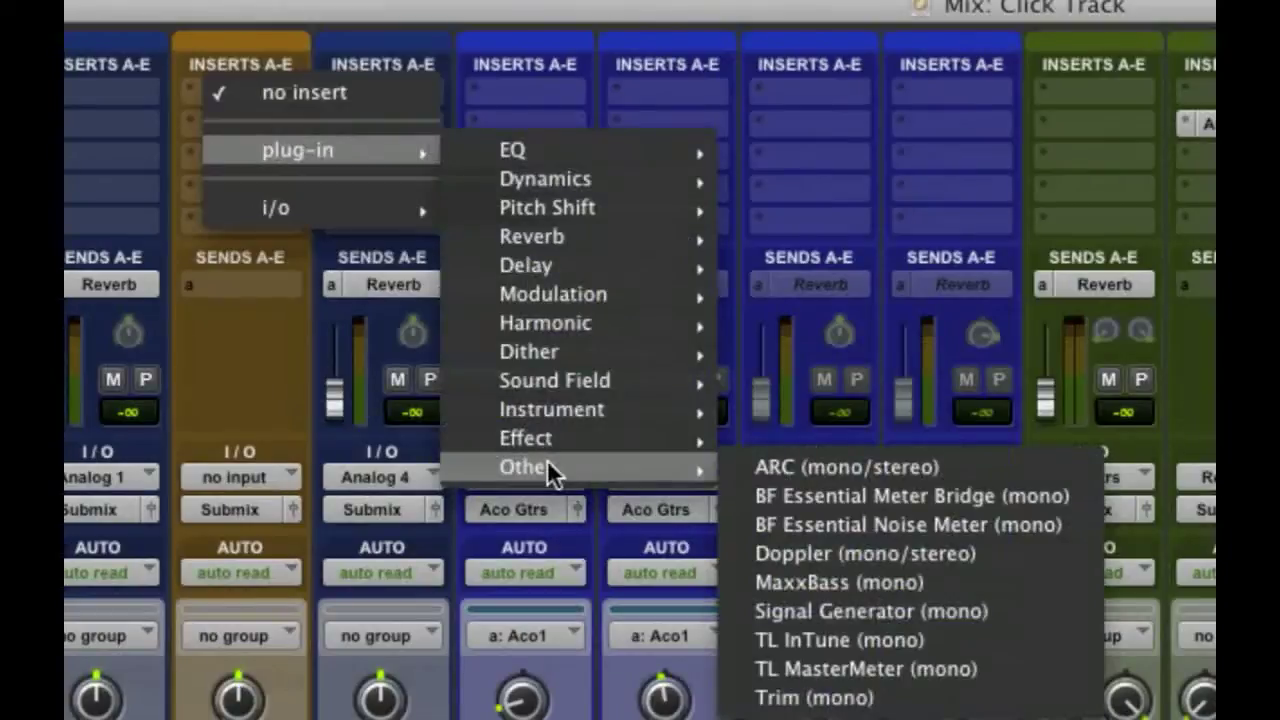
pyautogui.moveTo(554, 410)
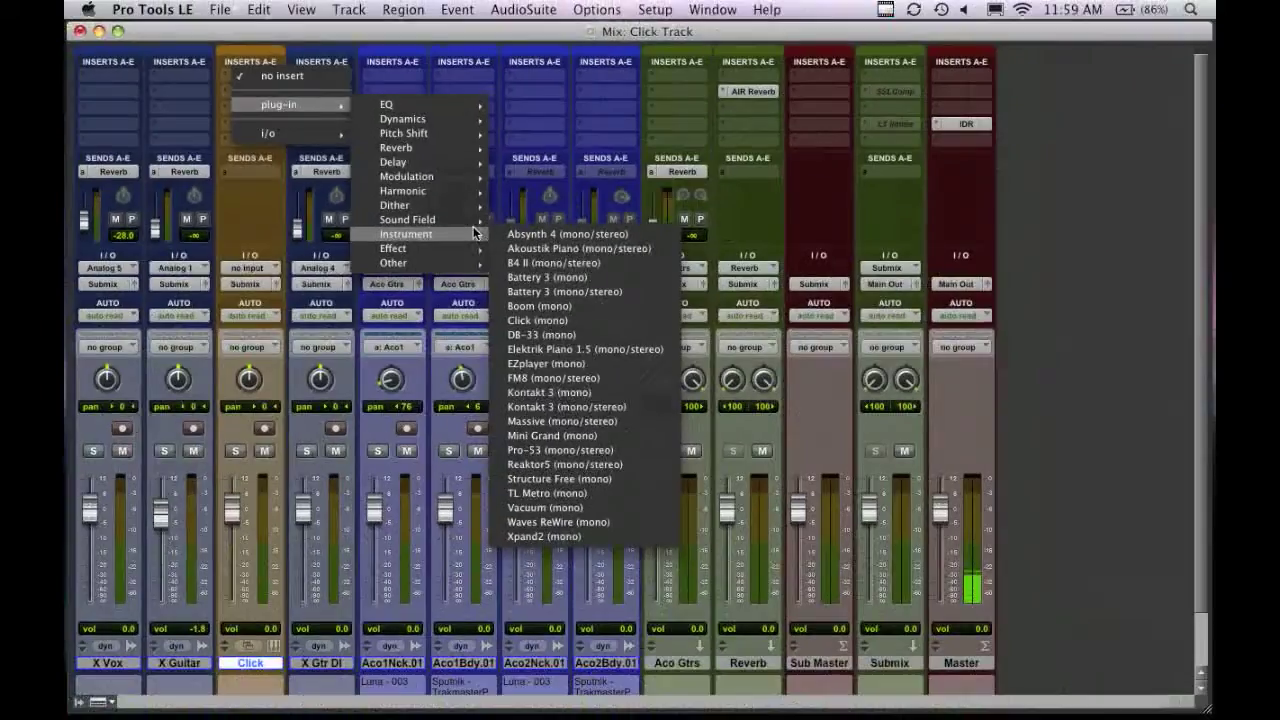
pyautogui.click(550, 537)
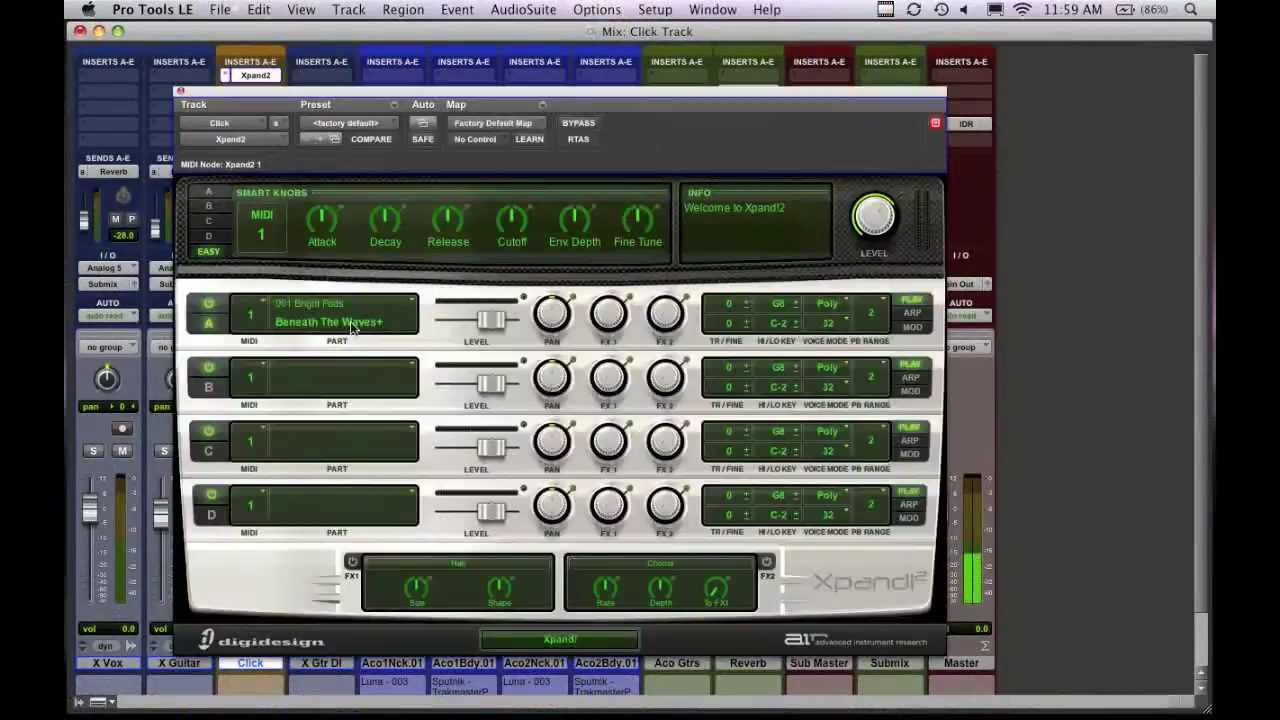
# Load the 024 Drums 'Kicks Menu X2+' patch into Xpand2 part A.
pyautogui.click(355, 326)
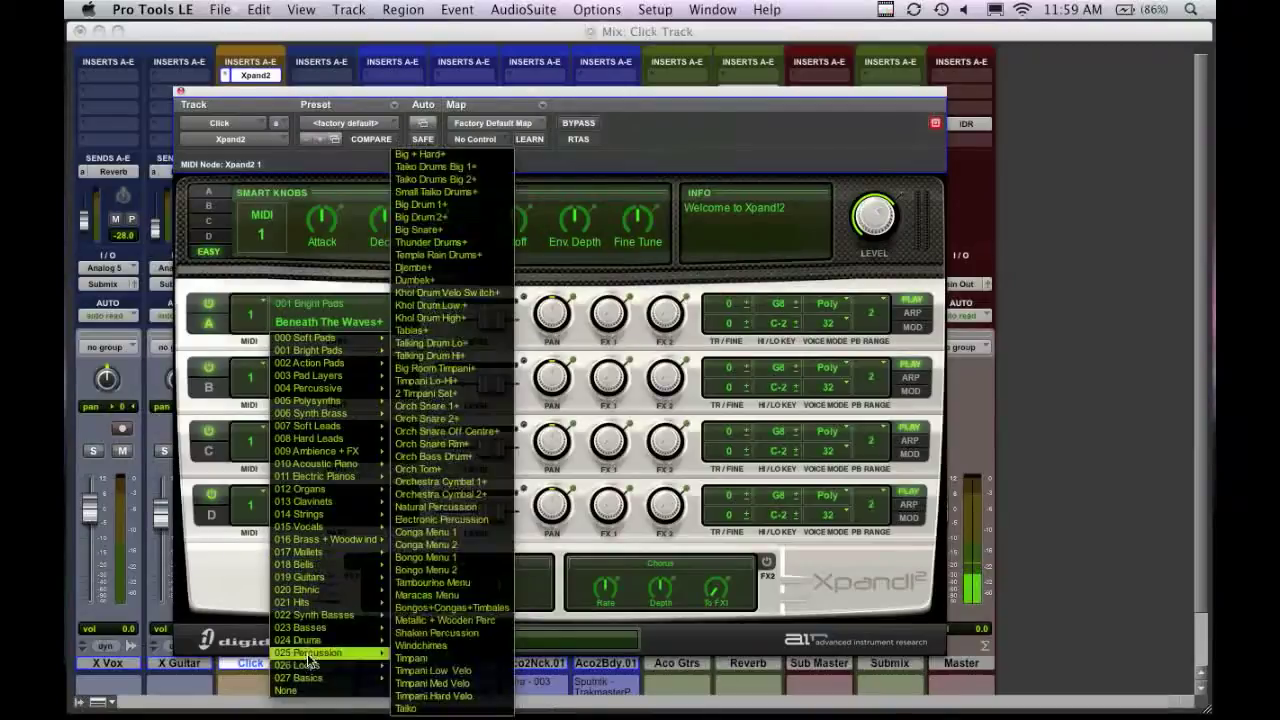
pyautogui.moveTo(315, 642)
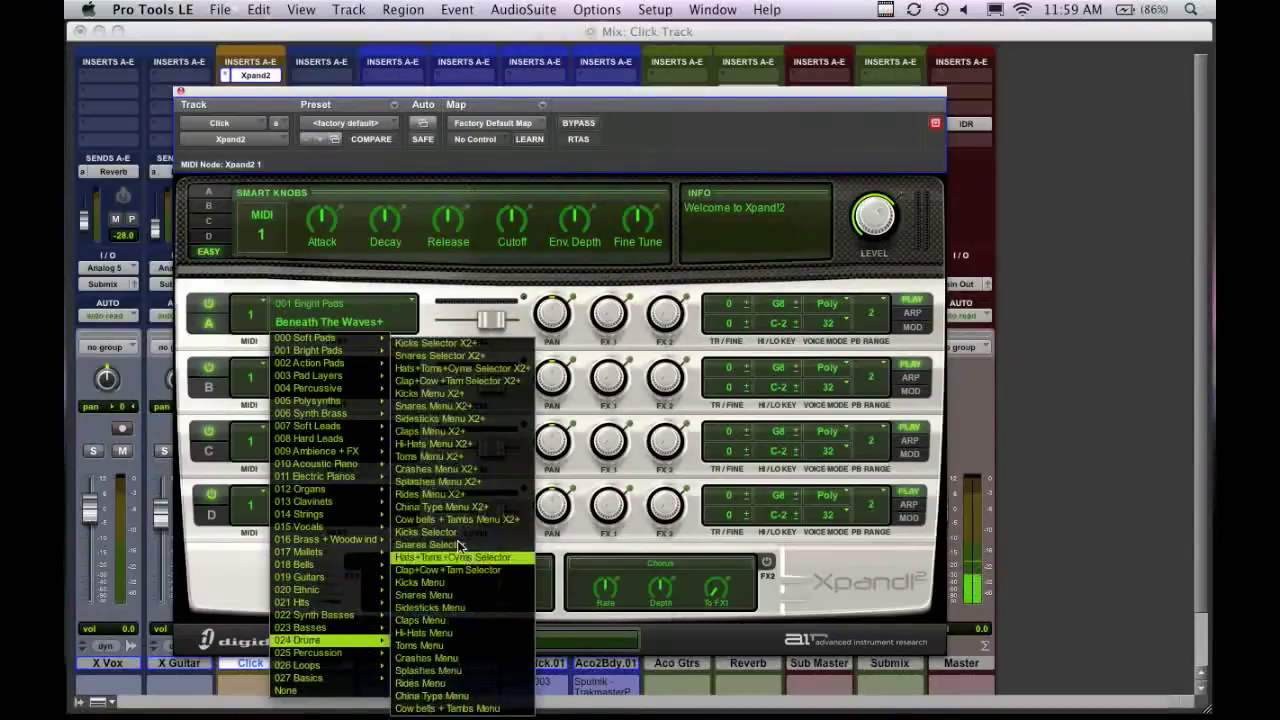
pyautogui.click(487, 394)
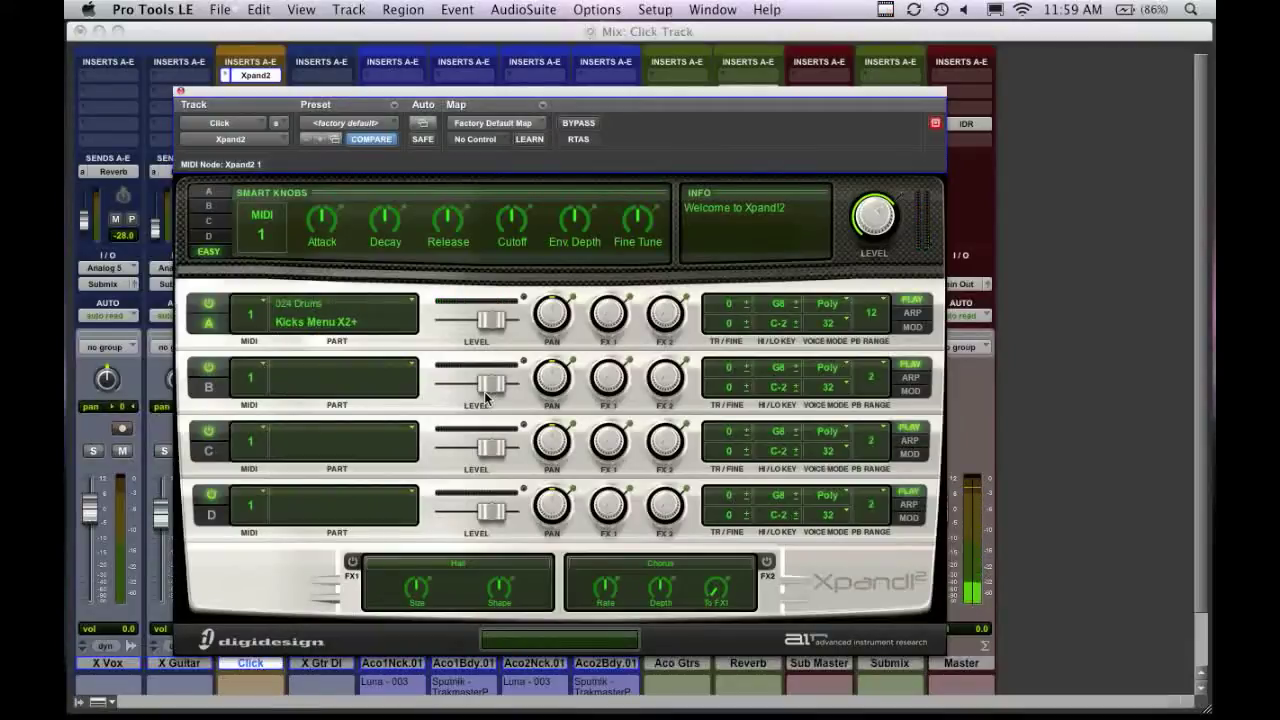
pyautogui.moveTo(862, 226)
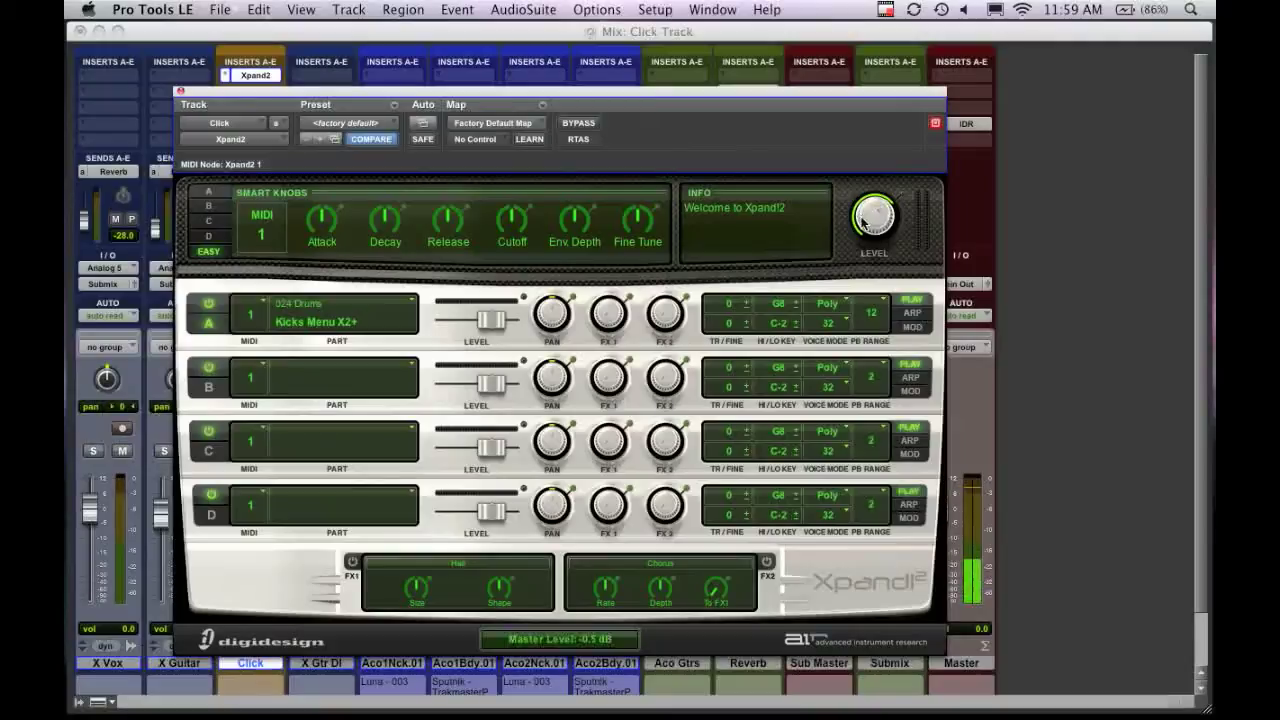
# Close Xpand2 and set the Click/Countoff output to Xpand2 1, channel 1.
pyautogui.click(181, 94)
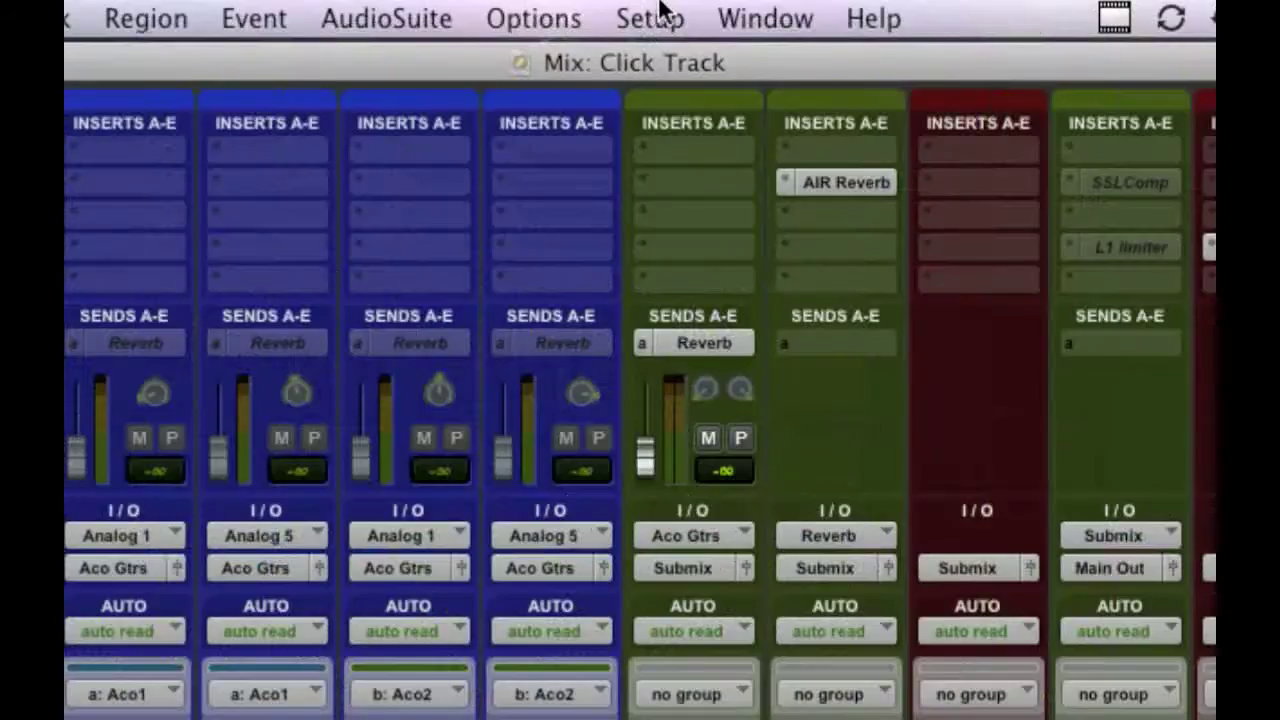
pyautogui.click(658, 9)
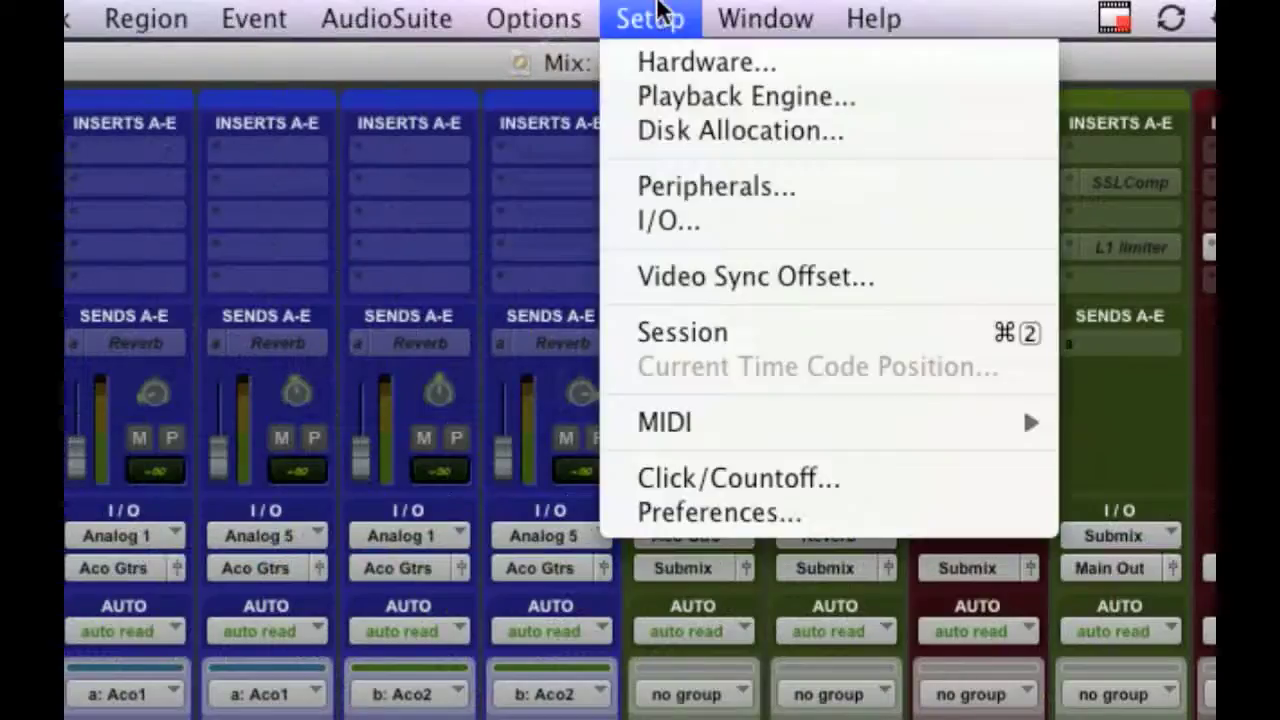
pyautogui.click(717, 467)
pyautogui.moveTo(643, 327); pyautogui.dragTo(614, 67)
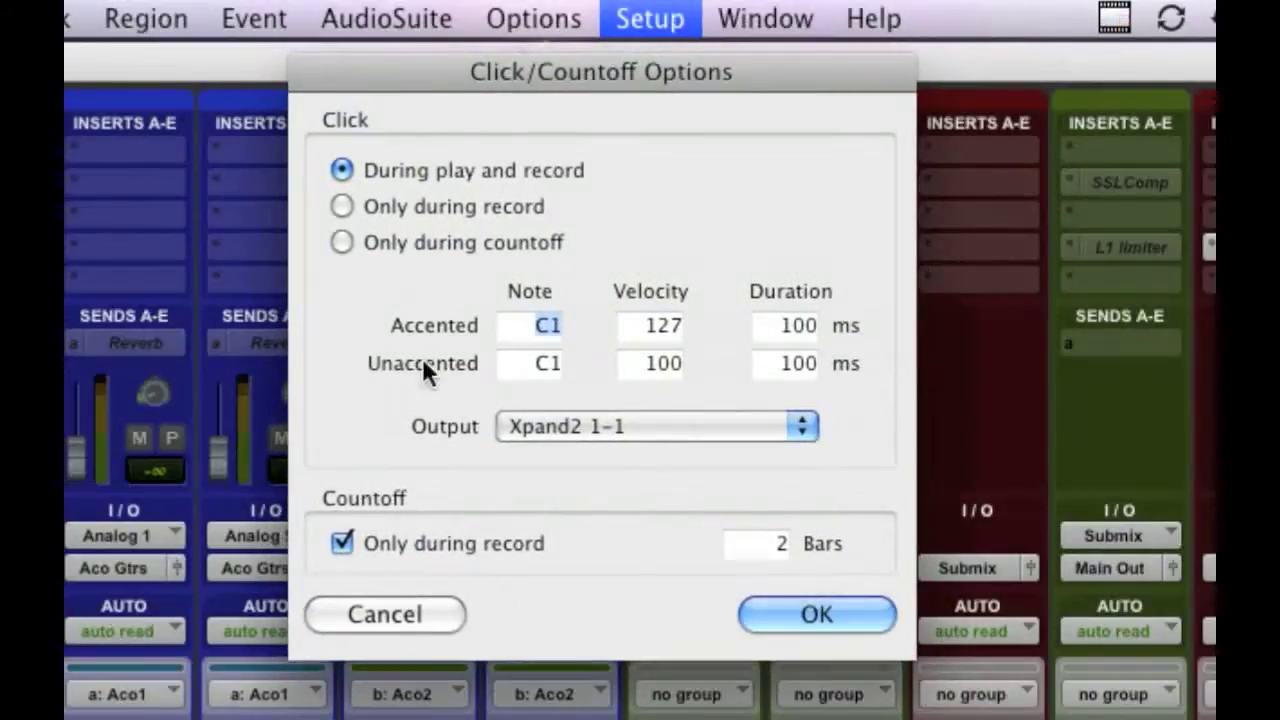
pyautogui.click(571, 423)
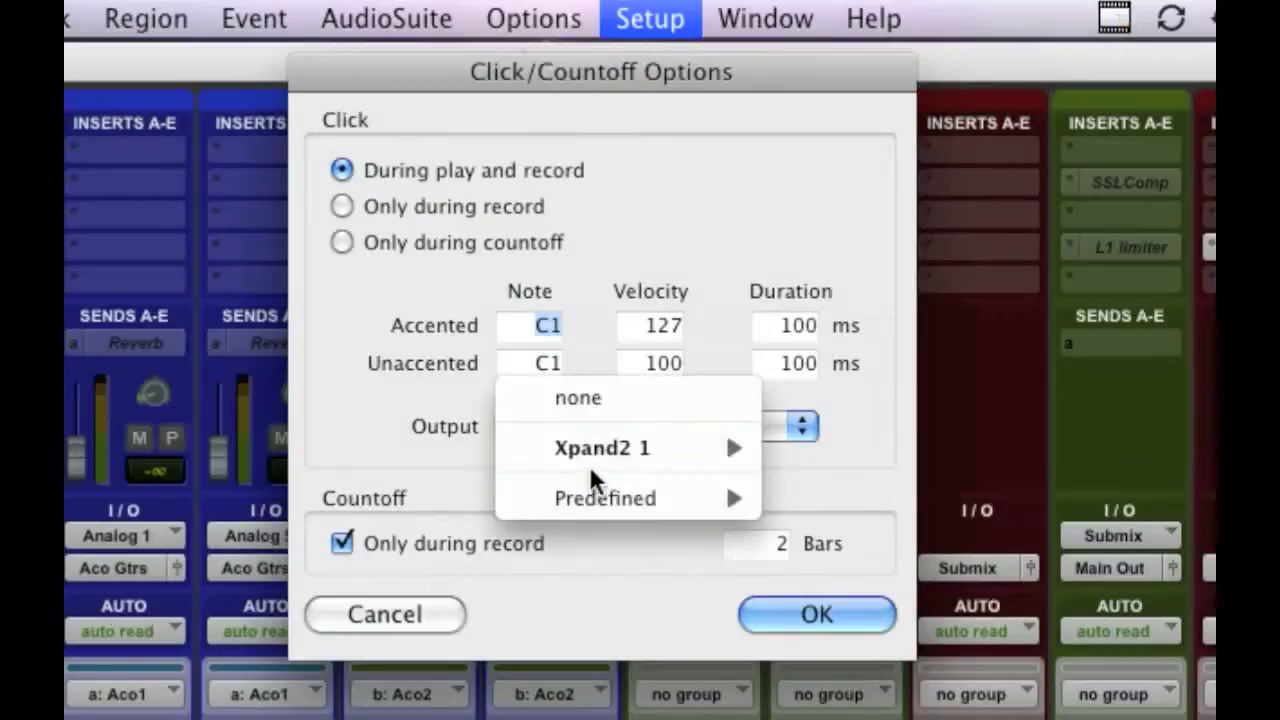
pyautogui.moveTo(584, 437)
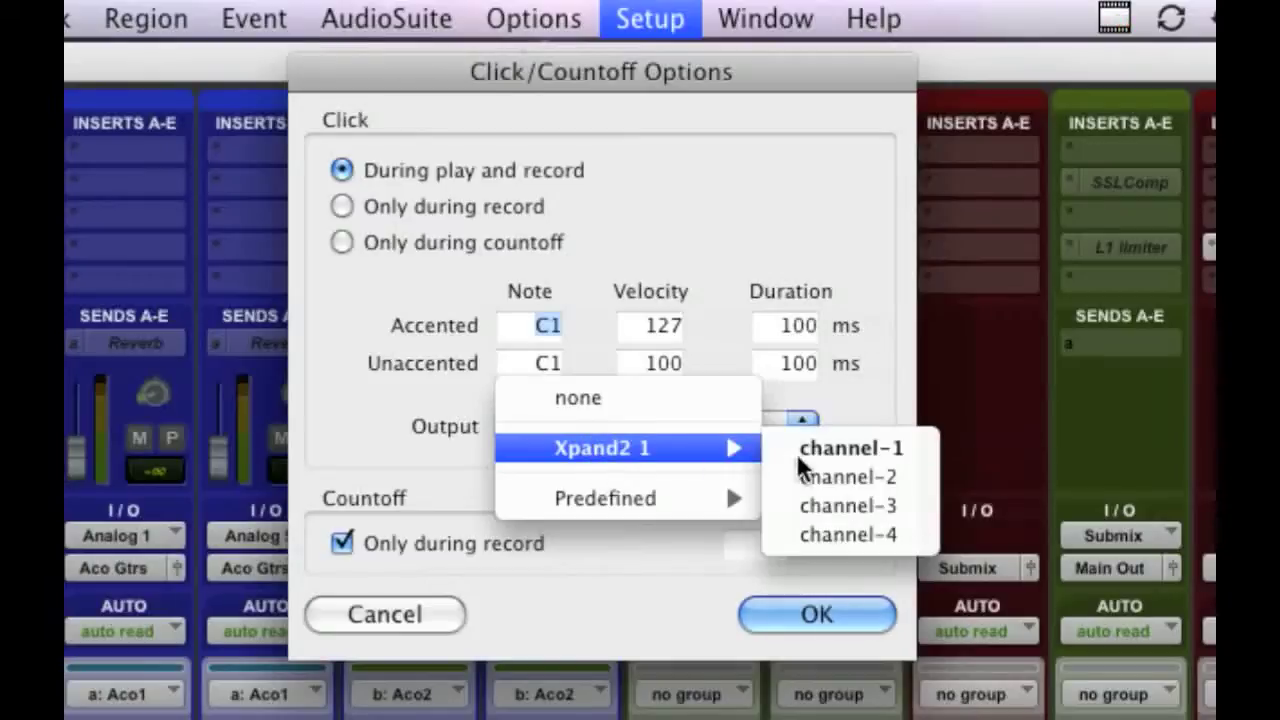
pyautogui.click(845, 451)
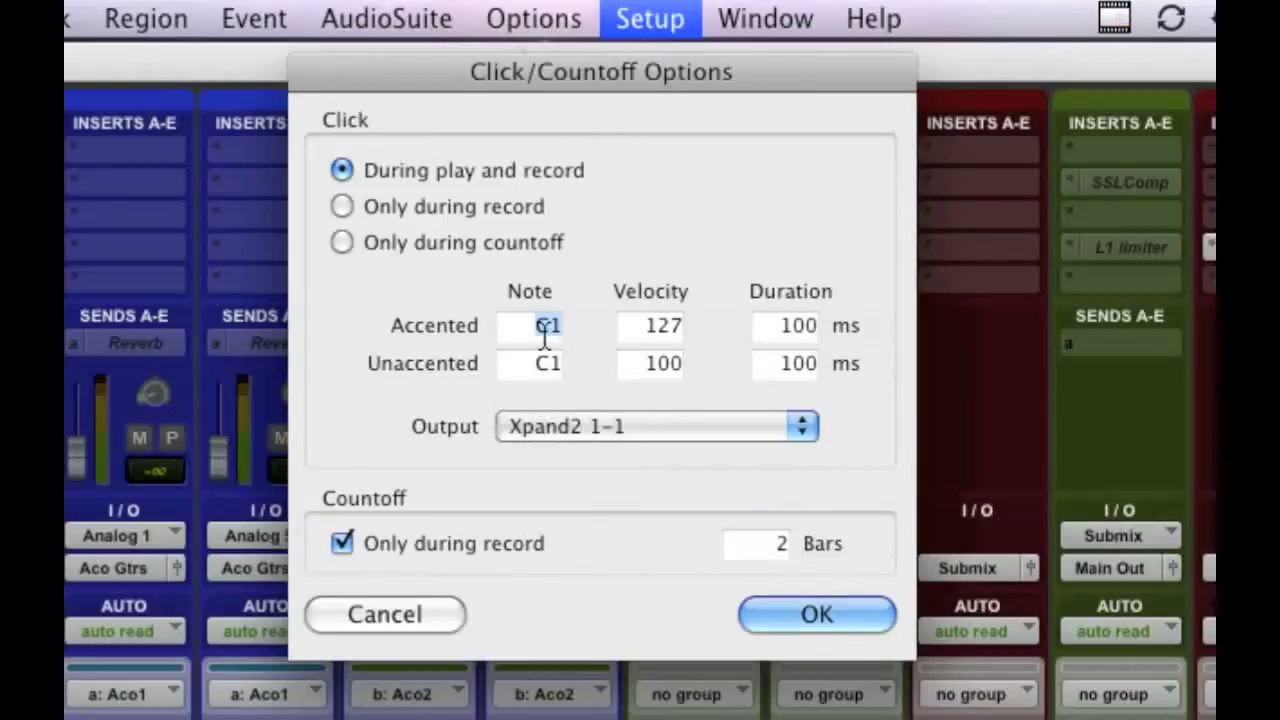
pyautogui.press('Up')
pyautogui.press('Up')
pyautogui.press('Up')
pyautogui.press('Up')
pyautogui.press('Up')
pyautogui.press('Down')
pyautogui.press('Down')
pyautogui.press('Down')
pyautogui.press('Down')
pyautogui.press('Down')
pyautogui.click(803, 608)
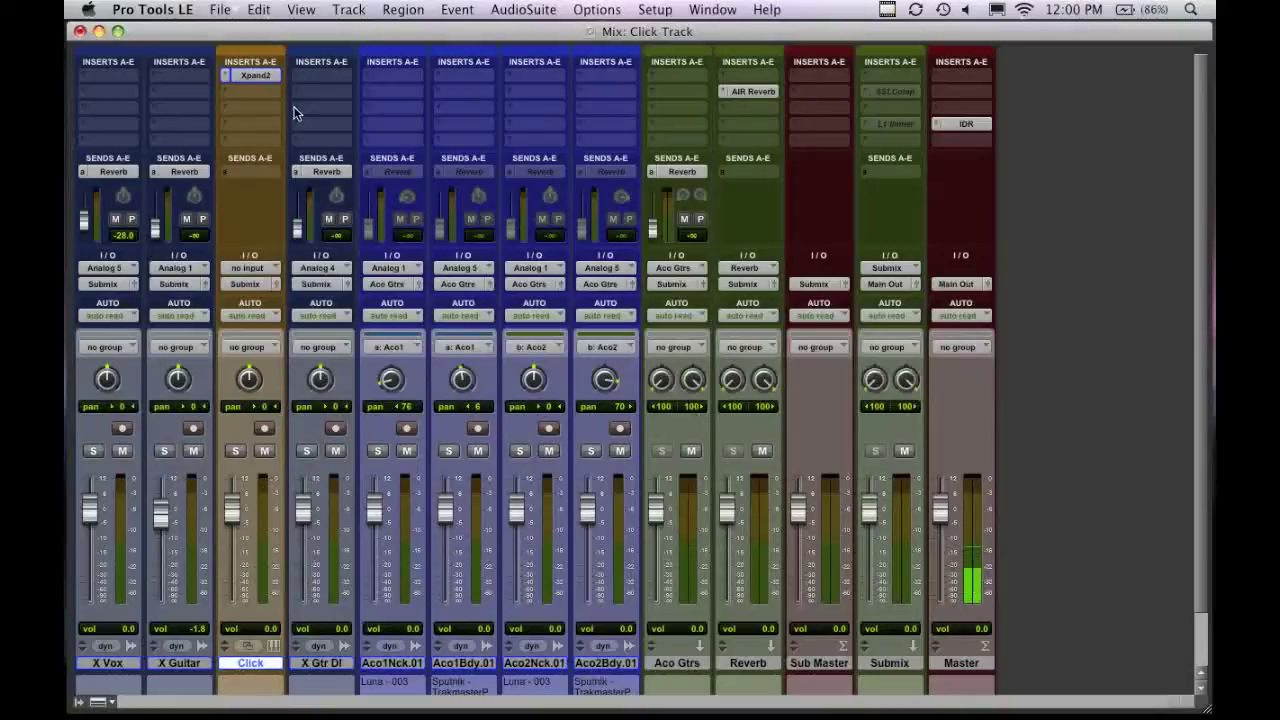
# Reopen Xpand2 and check part A's MIDI channel 1 and part B's sounds, changing nothing.
pyautogui.click(258, 75)
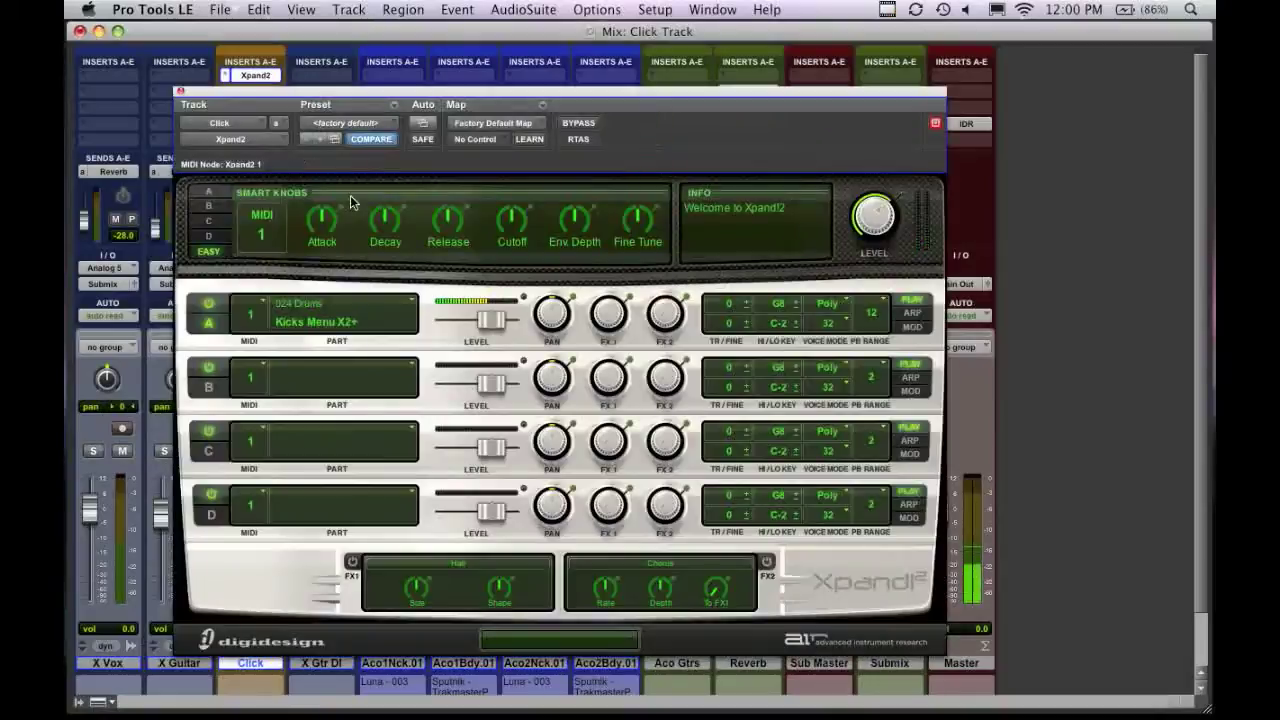
pyautogui.click(259, 308)
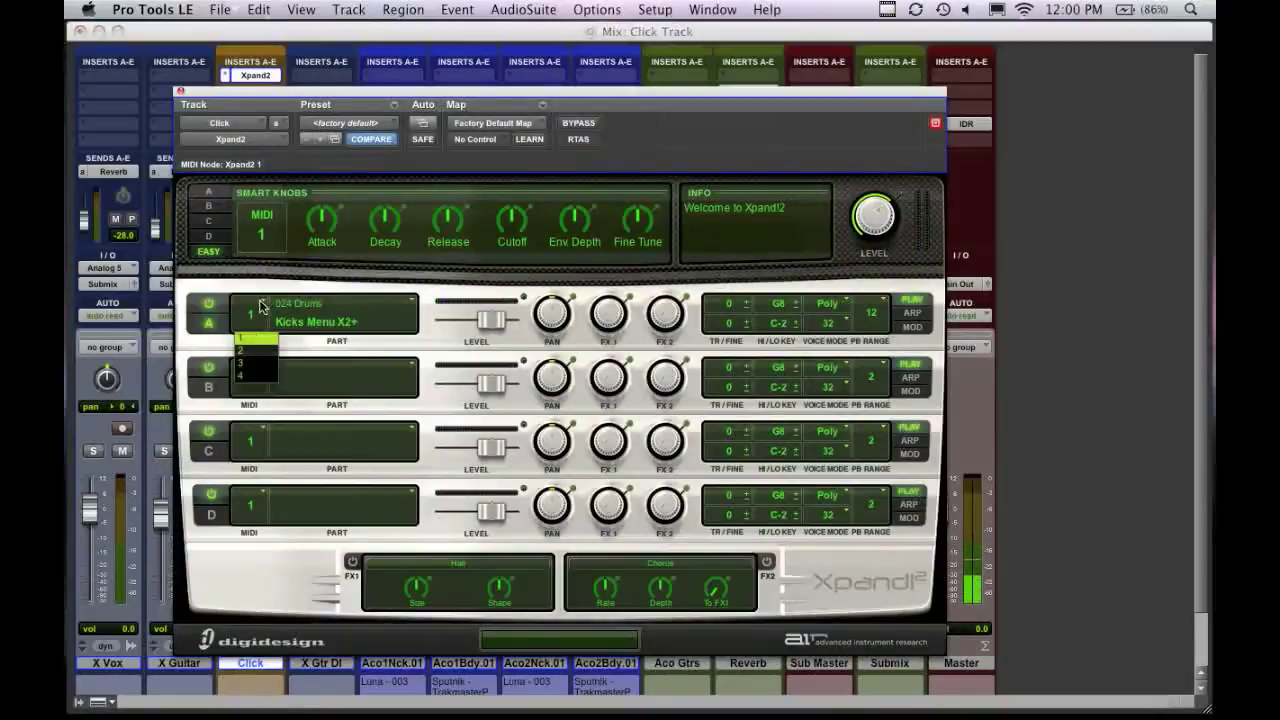
pyautogui.click(346, 212)
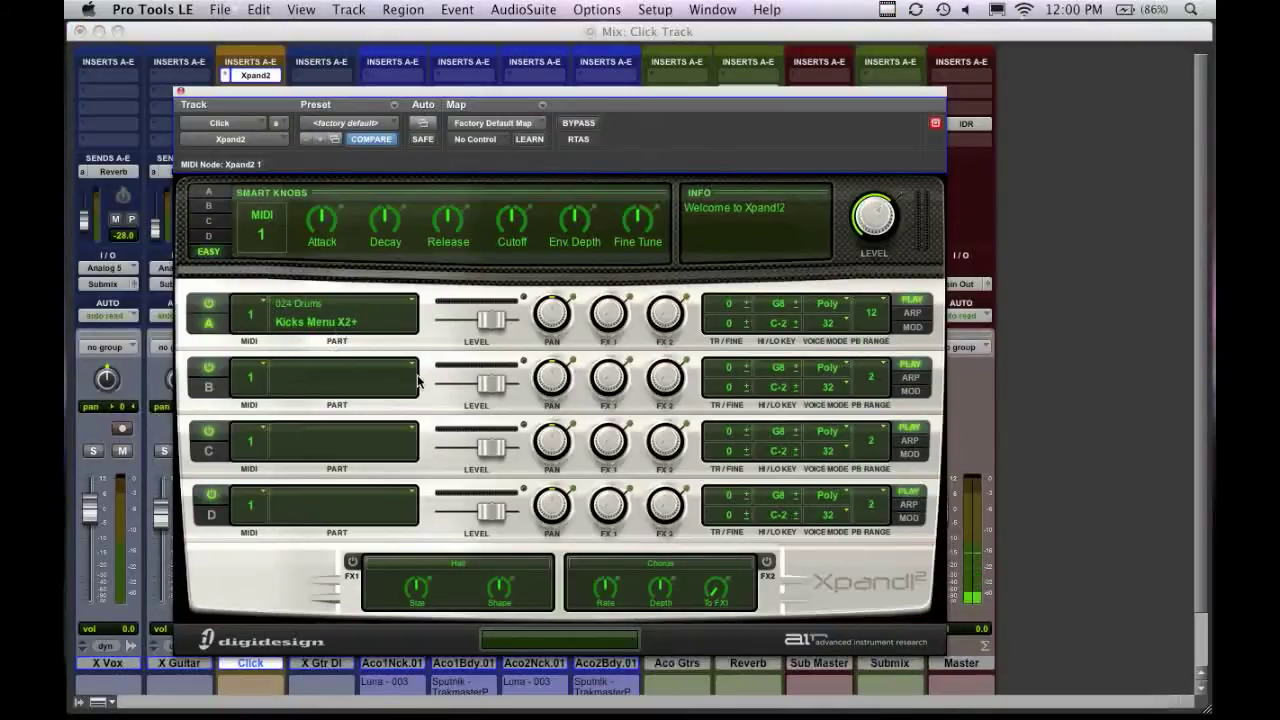
pyautogui.click(318, 376)
pyautogui.click(338, 280)
# Close the Xpand2 plug-in window to return to the full mixer.
pyautogui.click(180, 92)
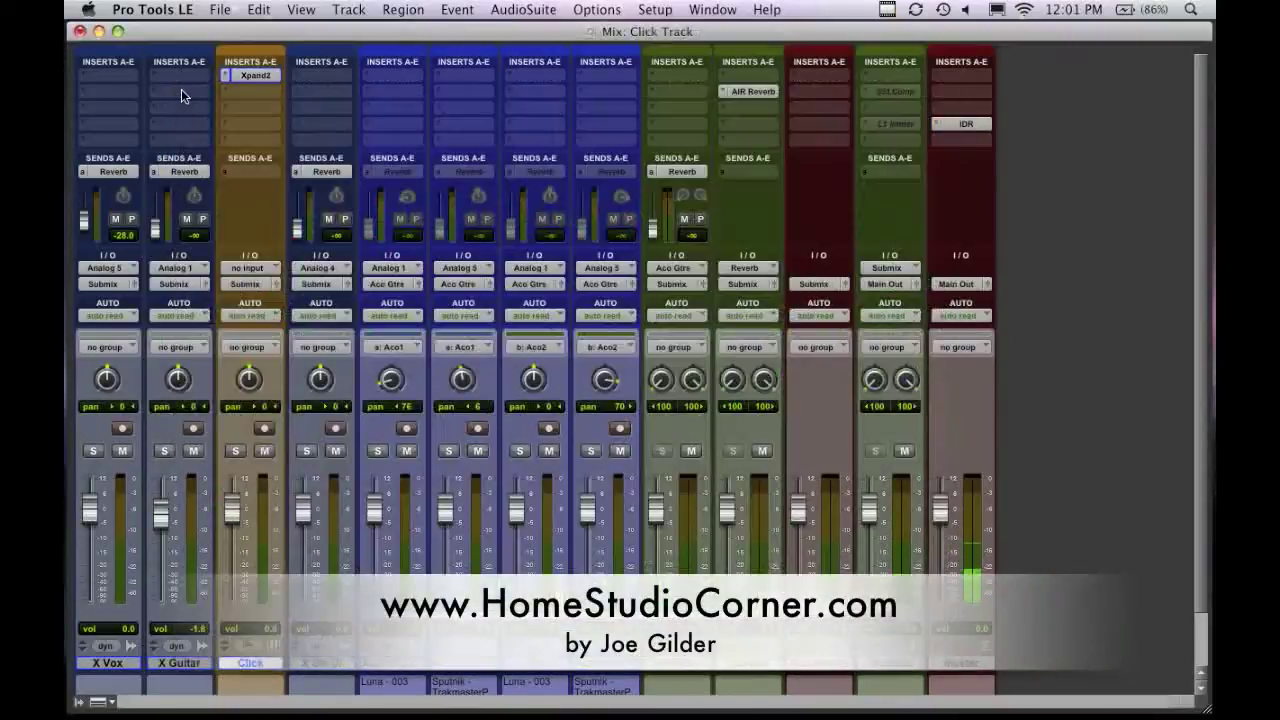